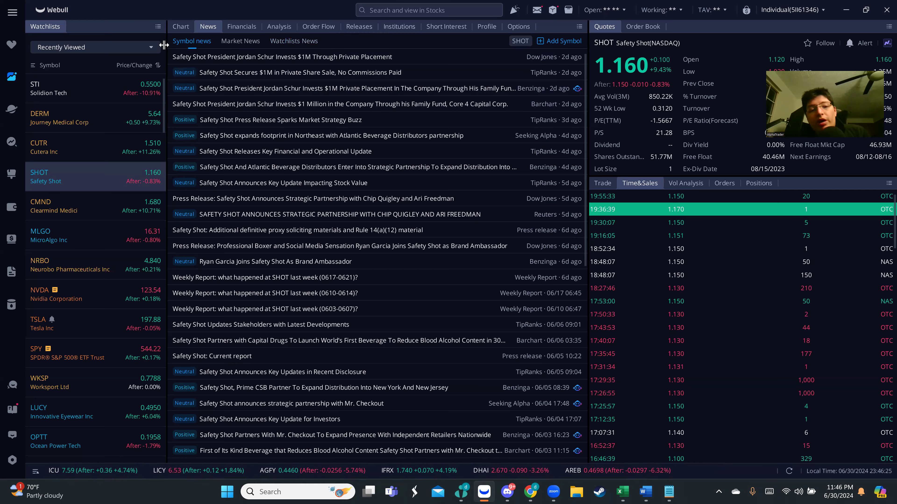
Step: Open the Safety Shot (SHOT) price chart and look over a longer stretch of its daily history
{"action": "left_click", "coordinate": [182, 29]}
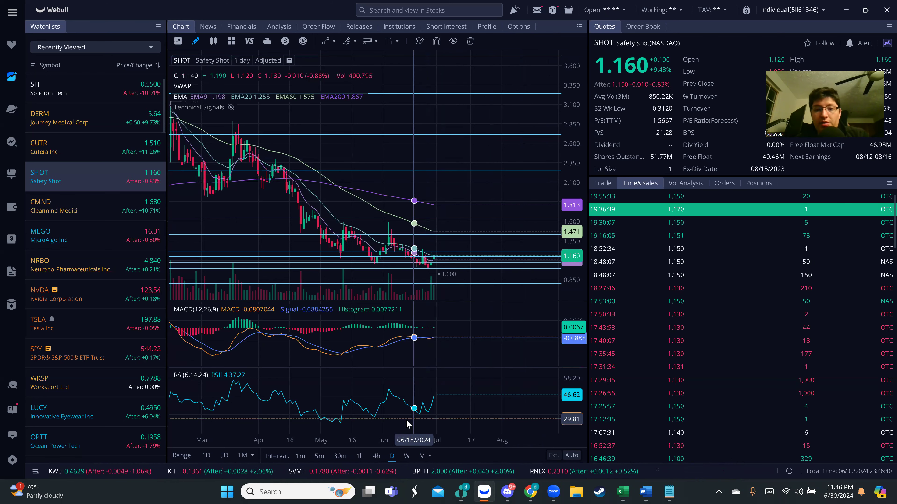
{"action": "scroll", "coordinate": [481, 175], "scroll_direction": "down", "scroll_amount": 1}
{"action": "scroll", "coordinate": [398, 441], "scroll_direction": "down", "scroll_amount": 1}
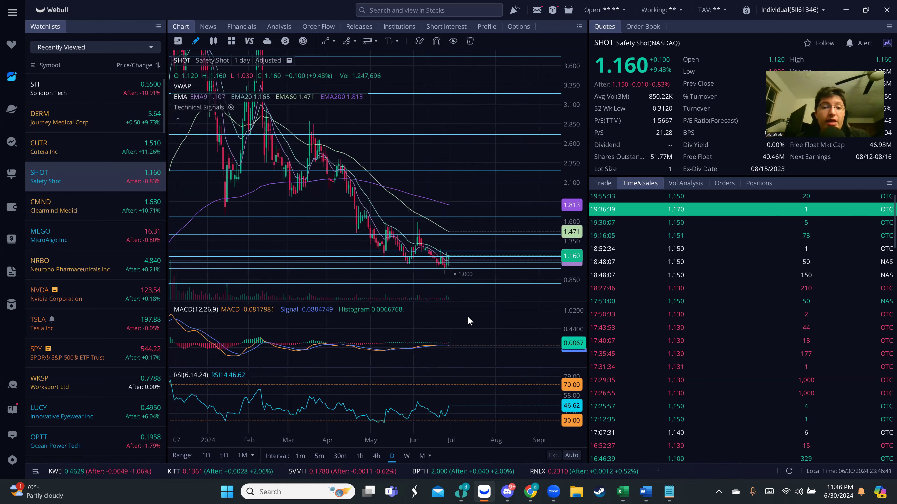
Step: Show SHOT on the weekly interval and examine the late-2023 price spike and the decline up to mid-2024
{"action": "key", "text": "w"}
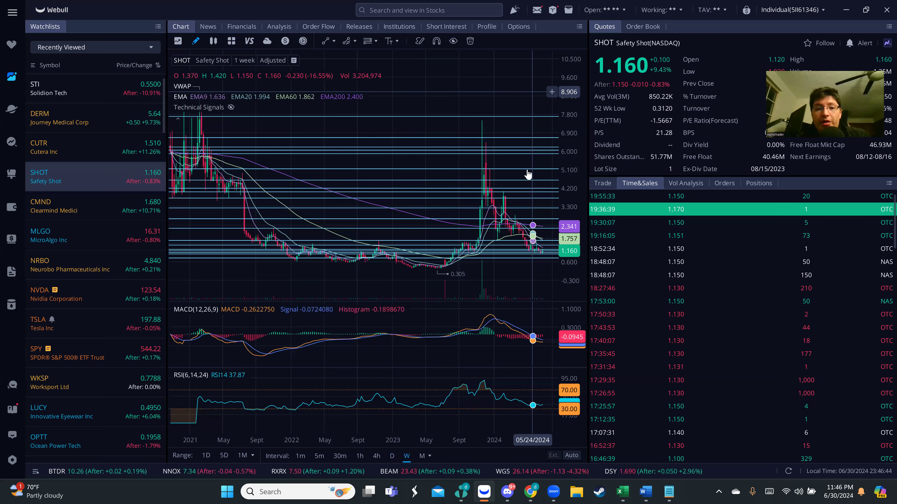
{"action": "scroll", "coordinate": [434, 303], "scroll_direction": "up", "scroll_amount": 2}
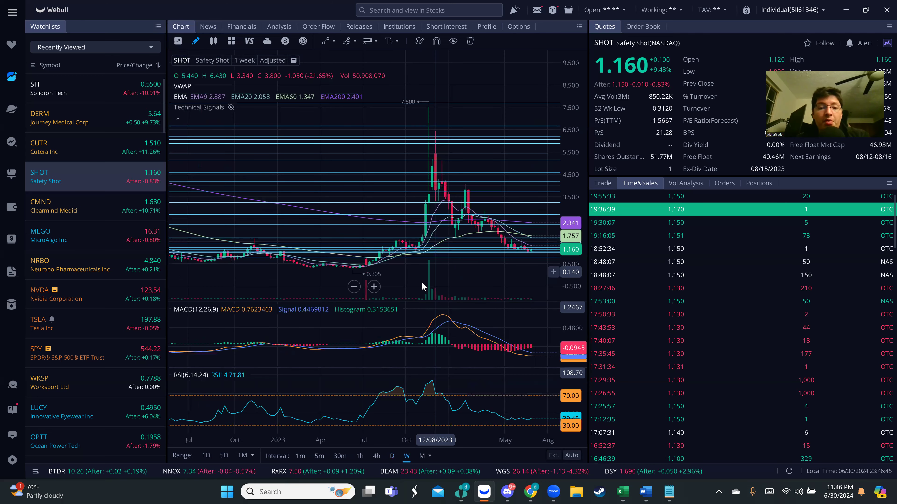
{"action": "left_click_drag", "start_coordinate": [422, 282], "coordinate": [385, 281]}
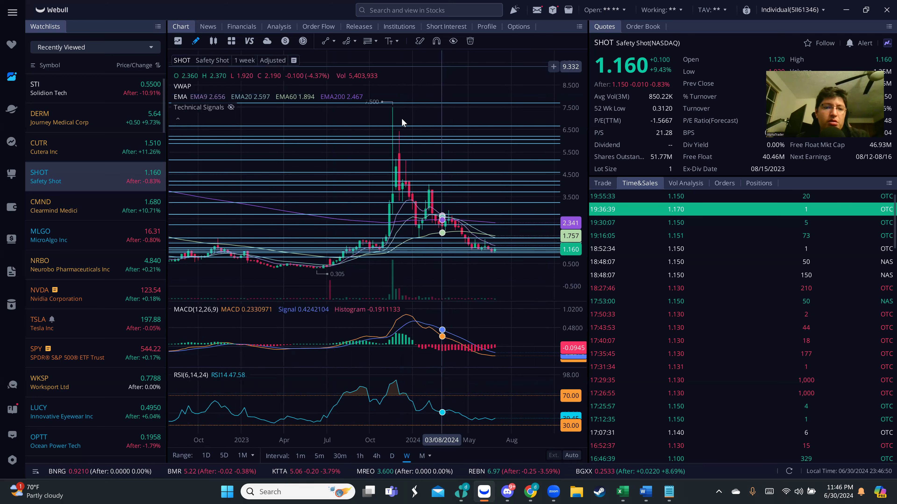
{"action": "scroll", "coordinate": [402, 120], "scroll_direction": "up", "scroll_amount": 3}
{"action": "scroll", "coordinate": [508, 96], "scroll_direction": "down", "scroll_amount": 1}
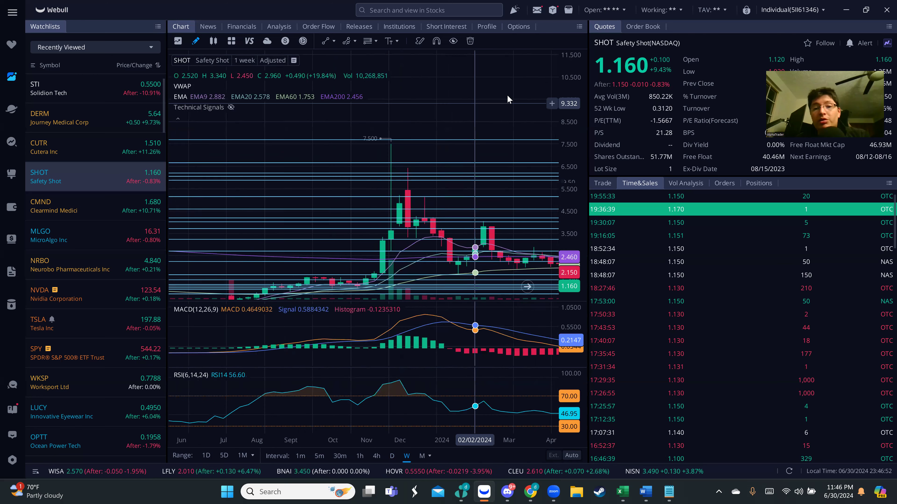
{"action": "left_click_drag", "start_coordinate": [360, 108], "coordinate": [313, 115]}
Step: Return SHOT to the daily interval and examine the April to June 2024 candles against the horizontal price levels
{"action": "left_click", "coordinate": [392, 456]}
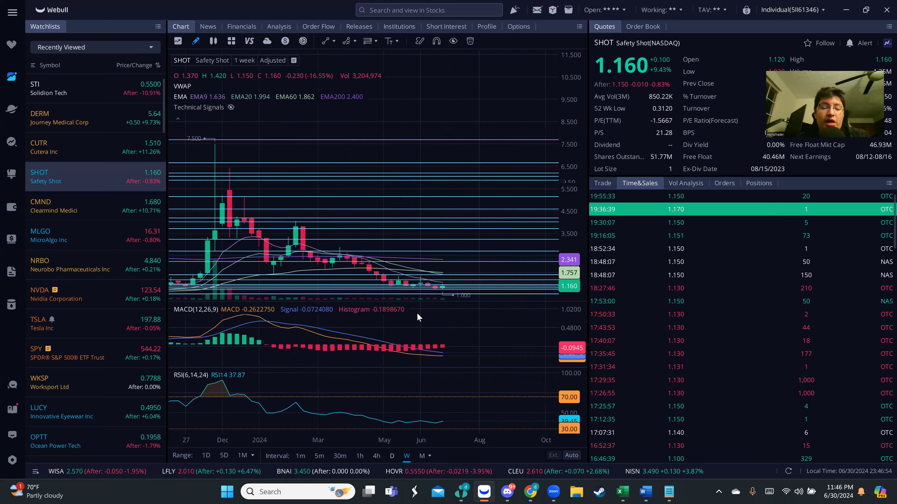
{"action": "scroll", "coordinate": [571, 159], "scroll_direction": "down", "scroll_amount": 2}
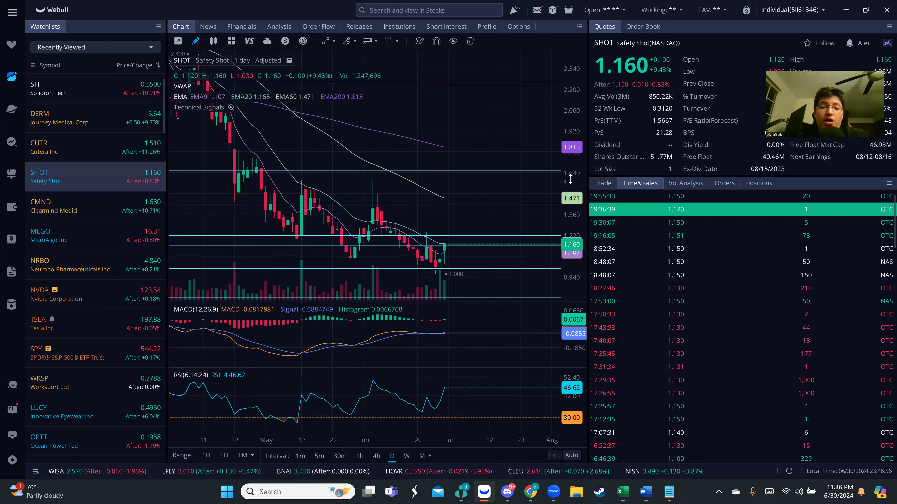
{"action": "left_click_drag", "start_coordinate": [565, 270], "coordinate": [574, 308]}
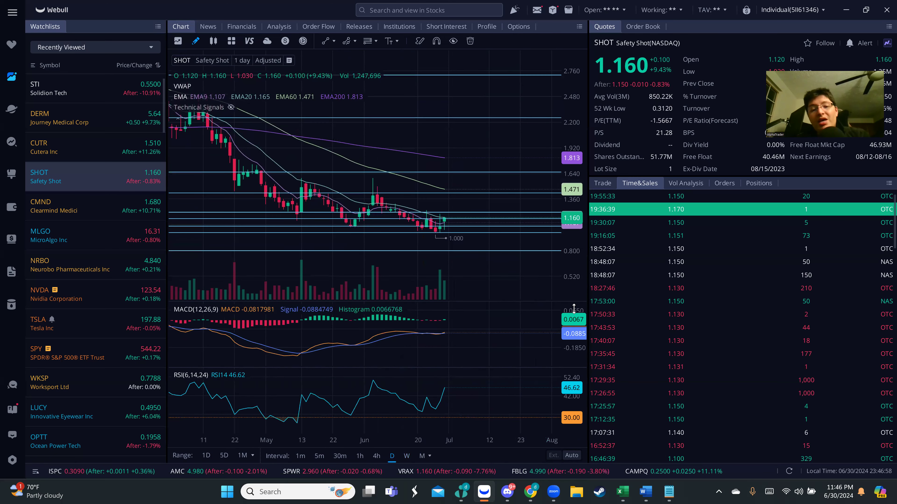
{"action": "scroll", "coordinate": [473, 255], "scroll_direction": "down", "scroll_amount": 2}
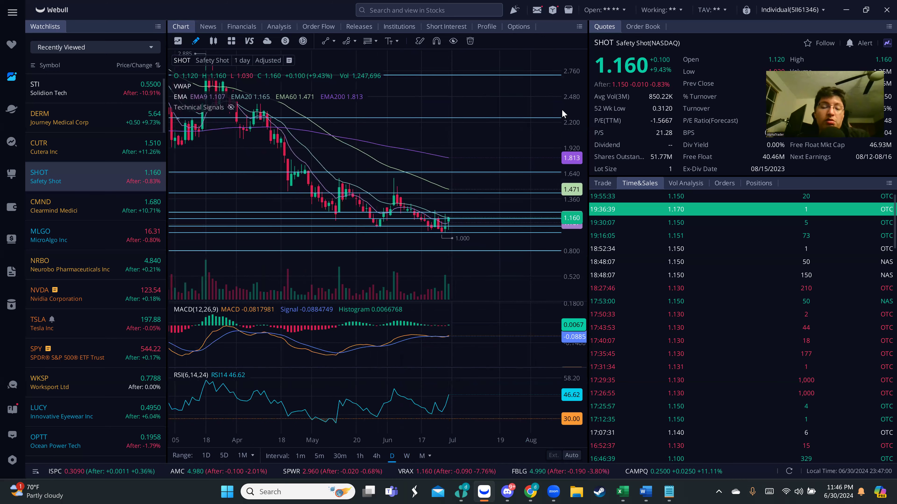
{"action": "left_click_drag", "start_coordinate": [573, 81], "coordinate": [418, 276]}
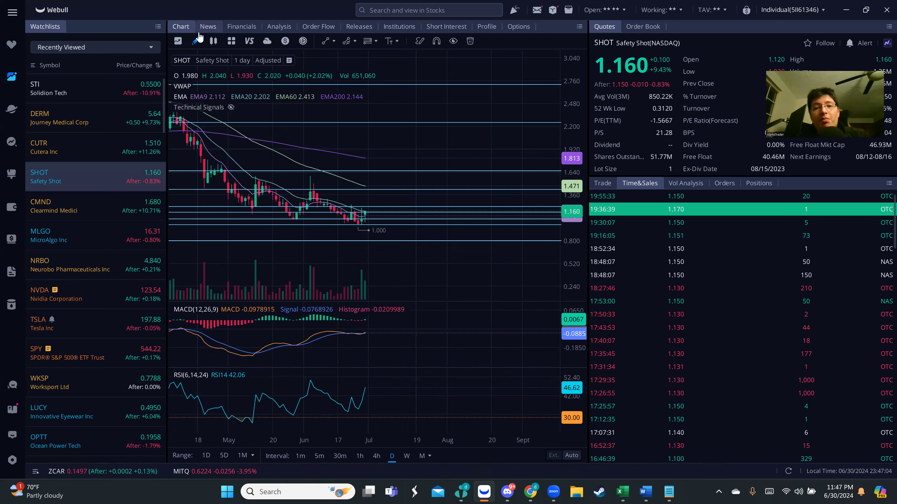
Step: Review the latest Safety Shot news headlines and return to the price chart
{"action": "left_click", "coordinate": [208, 26]}
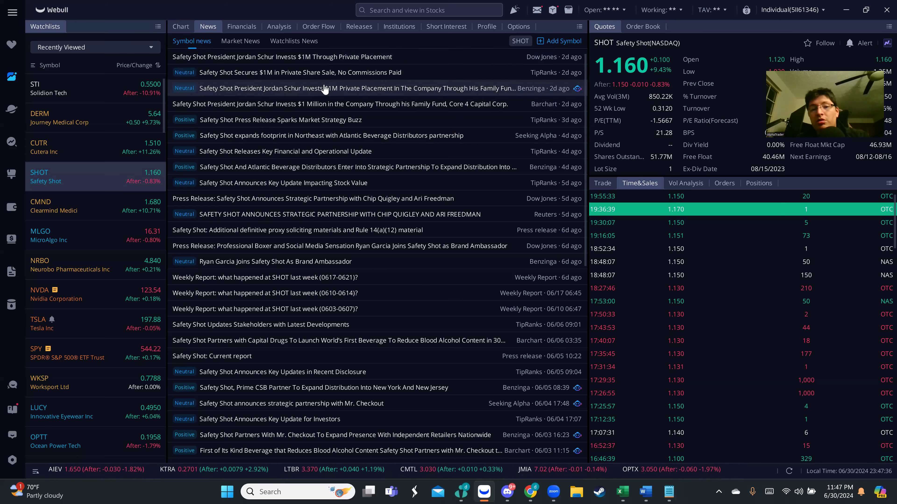
{"action": "left_click", "coordinate": [187, 28]}
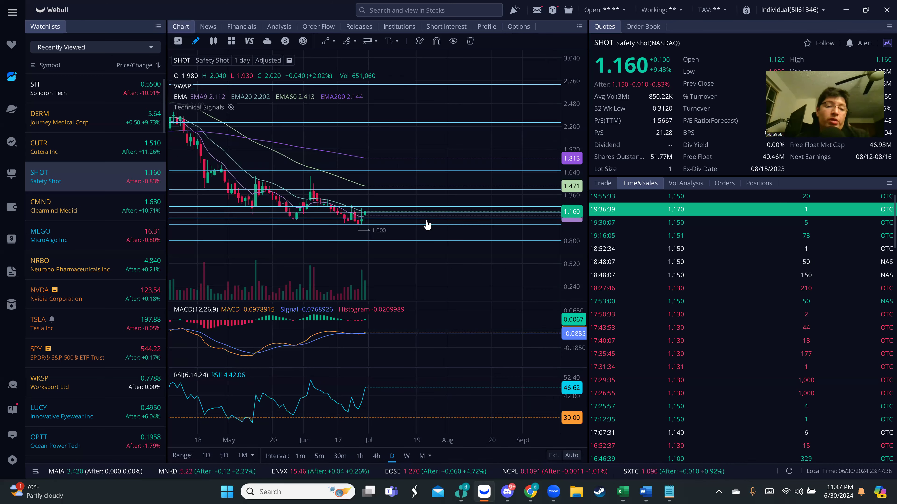
Step: Examine the daily SHOT downtrend since early 2024 and the candles around the recent 1.000 low
{"action": "scroll", "coordinate": [424, 258], "scroll_direction": "down", "scroll_amount": 3}
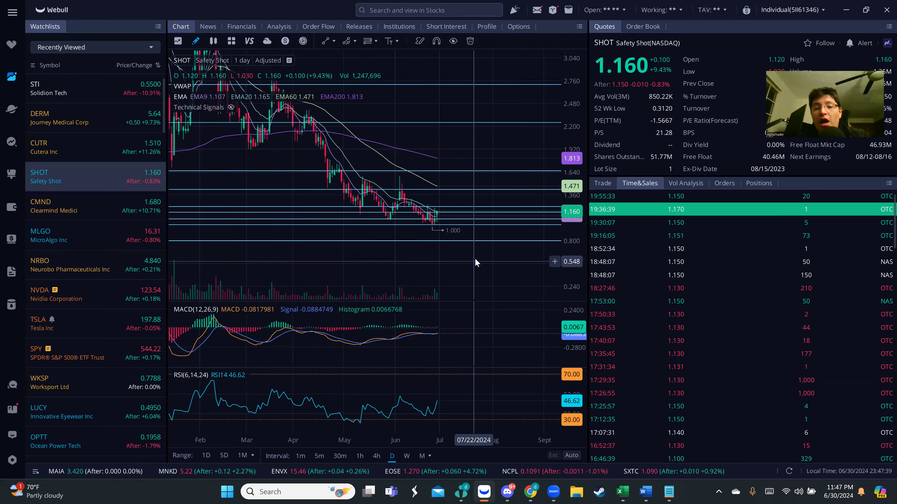
{"action": "left_click_drag", "start_coordinate": [569, 236], "coordinate": [542, 259]}
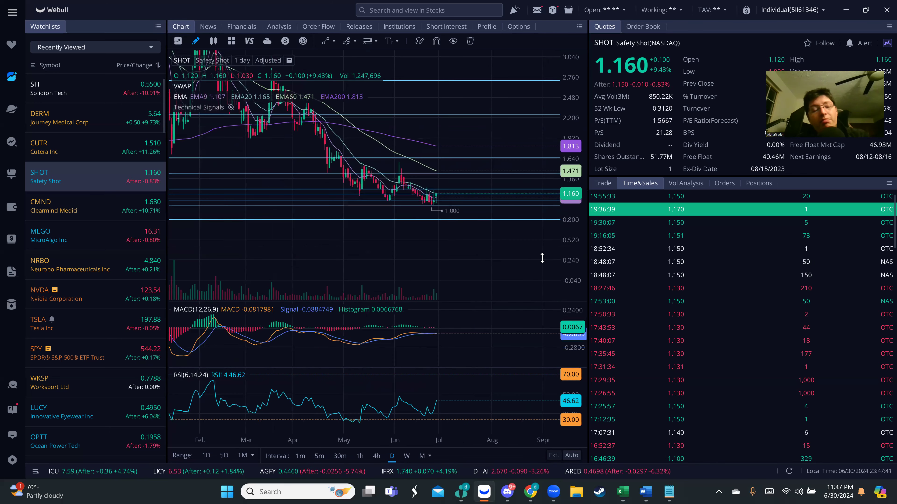
{"action": "left_click_drag", "start_coordinate": [455, 235], "coordinate": [488, 235]}
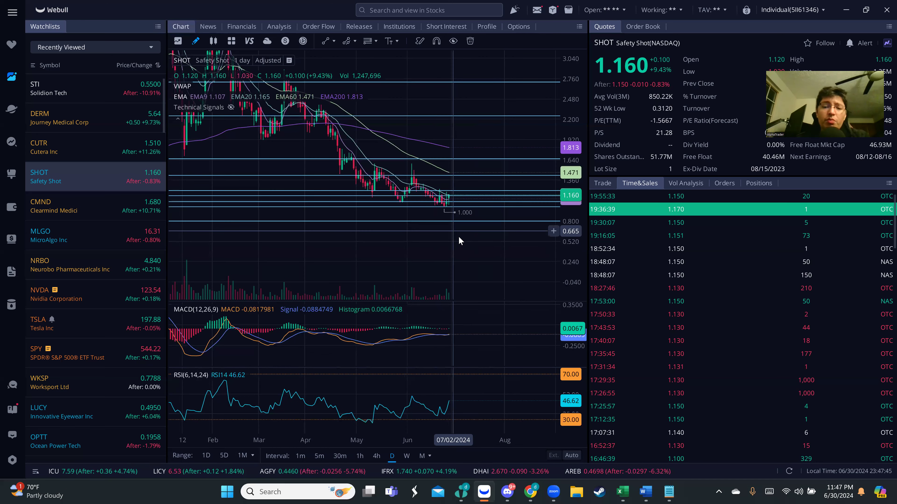
{"action": "left_click_drag", "start_coordinate": [573, 212], "coordinate": [574, 166]}
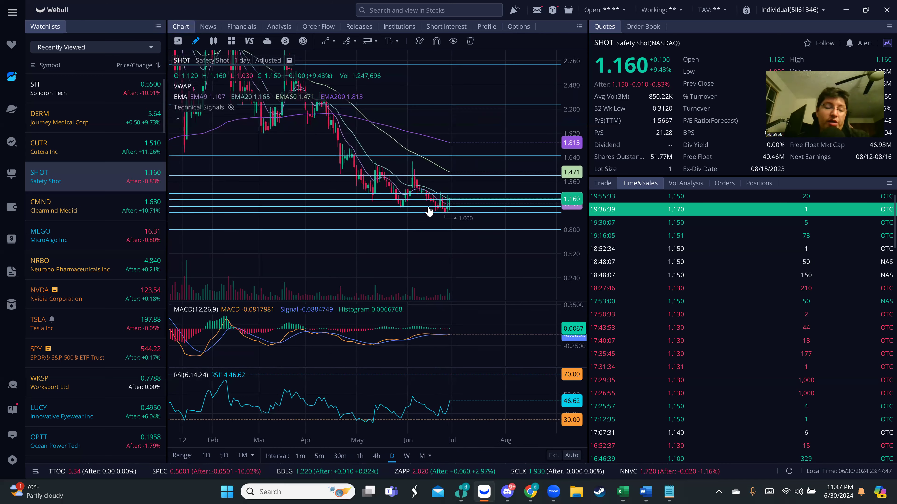
{"action": "scroll", "coordinate": [436, 217], "scroll_direction": "up", "scroll_amount": 5}
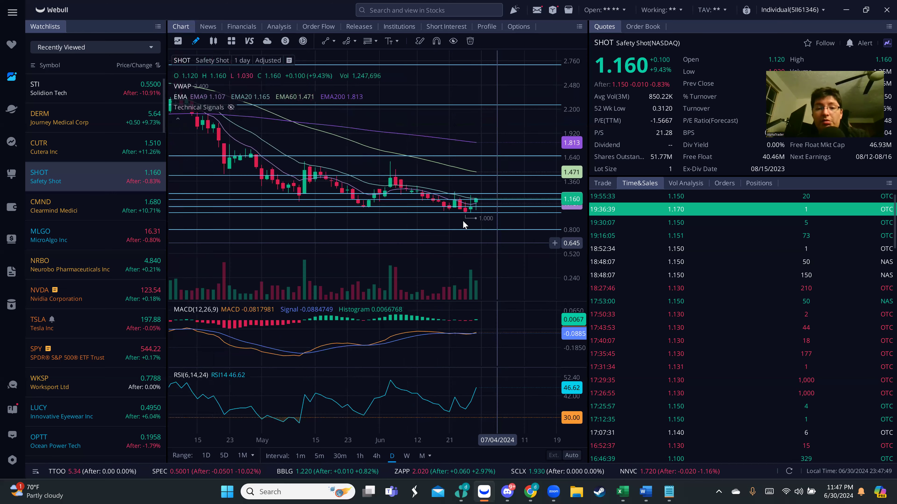
{"action": "left_click_drag", "start_coordinate": [462, 221], "coordinate": [460, 256]}
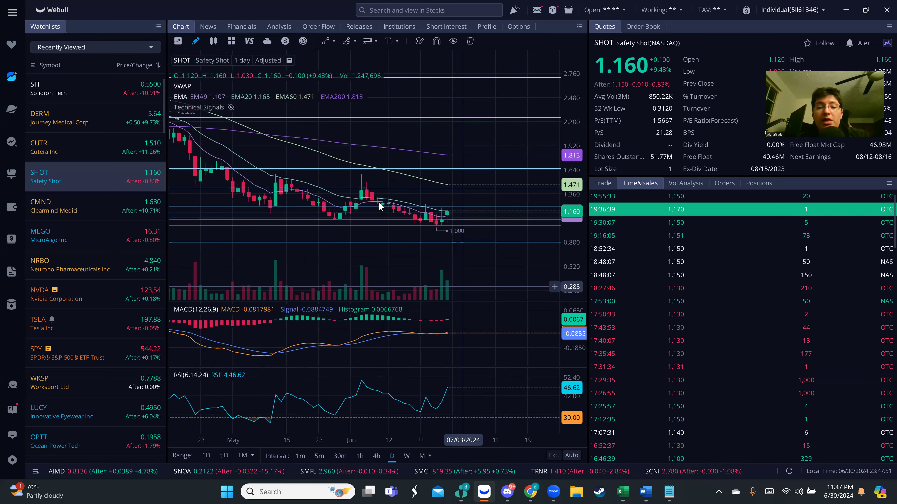
{"action": "scroll", "coordinate": [384, 236], "scroll_direction": "down", "scroll_amount": 3}
Step: Switch to Discord and view the annotated daily and 4-hour SHOT chart images posted in the sponsored-alerts channel
{"action": "mouse_move", "coordinate": [512, 493]}
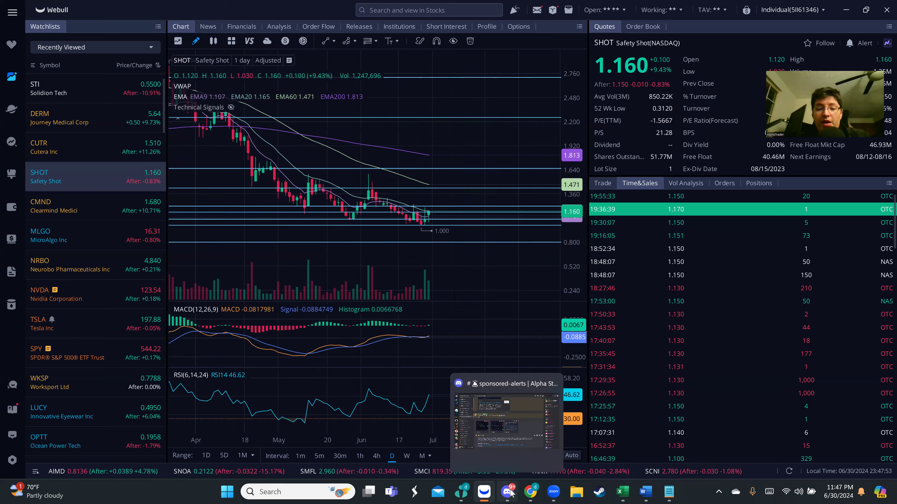
{"action": "left_click", "coordinate": [505, 433]}
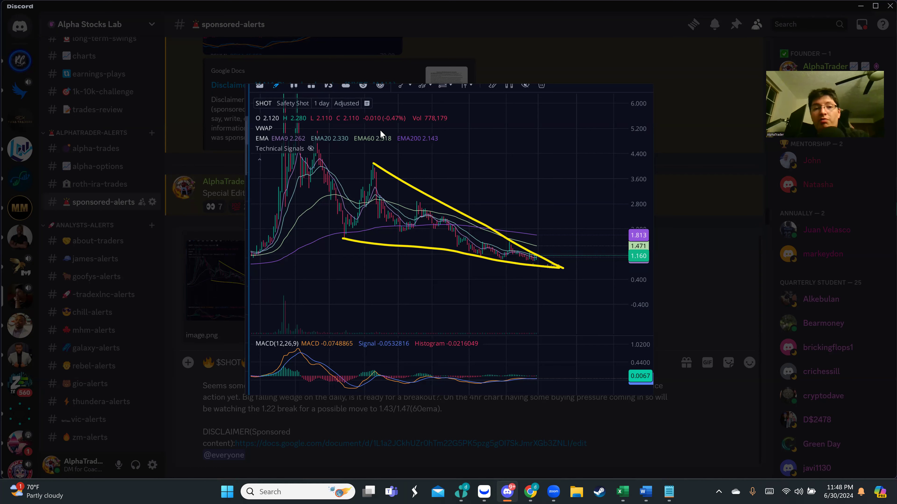
{"action": "left_click", "coordinate": [403, 80]}
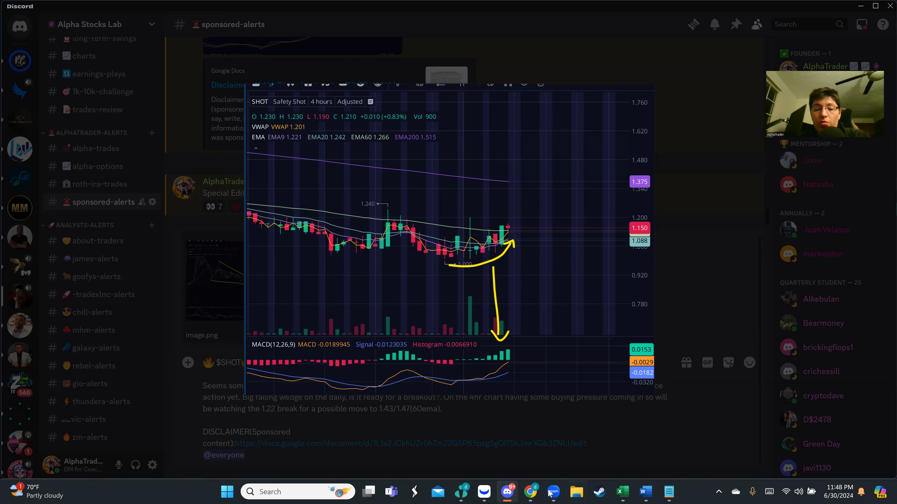
Step: Switch back to Webull and inspect the horizontal level line just above 2.20 on the daily SHOT chart
{"action": "left_click", "coordinate": [484, 492]}
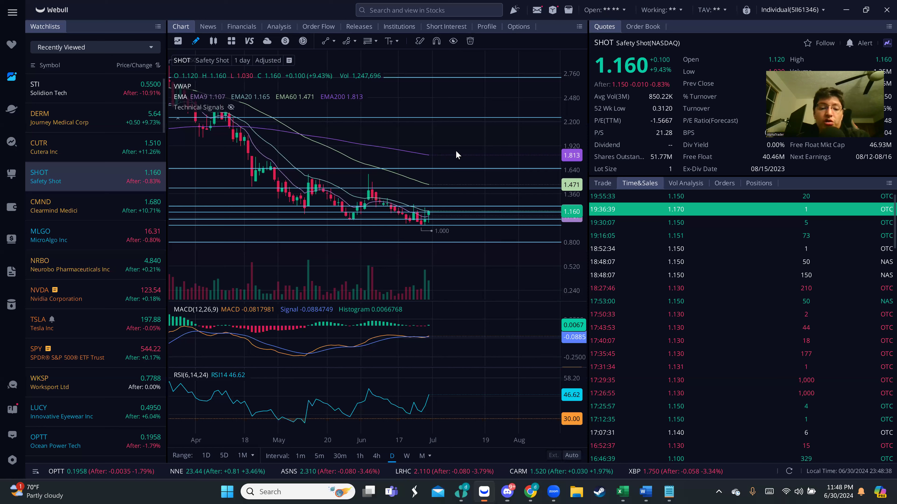
{"action": "left_click_drag", "start_coordinate": [585, 154], "coordinate": [584, 127]}
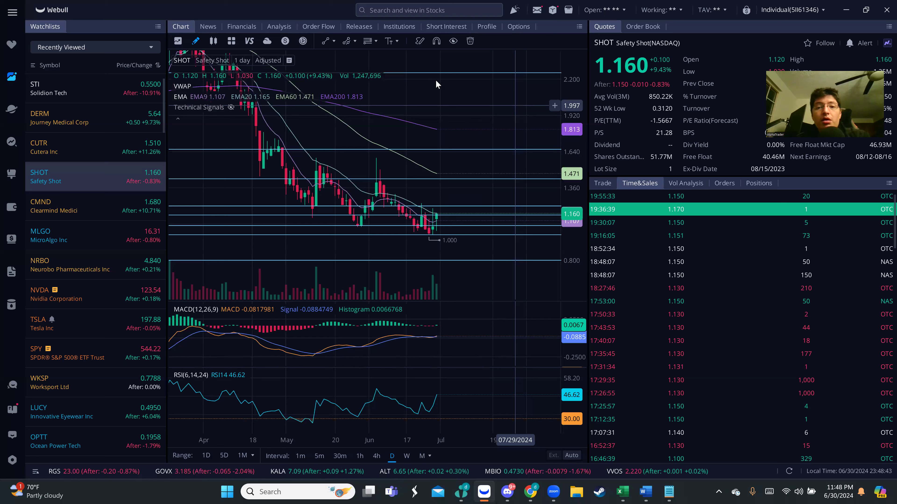
{"action": "left_click", "coordinate": [424, 72]}
{"action": "left_click", "coordinate": [257, 78]}
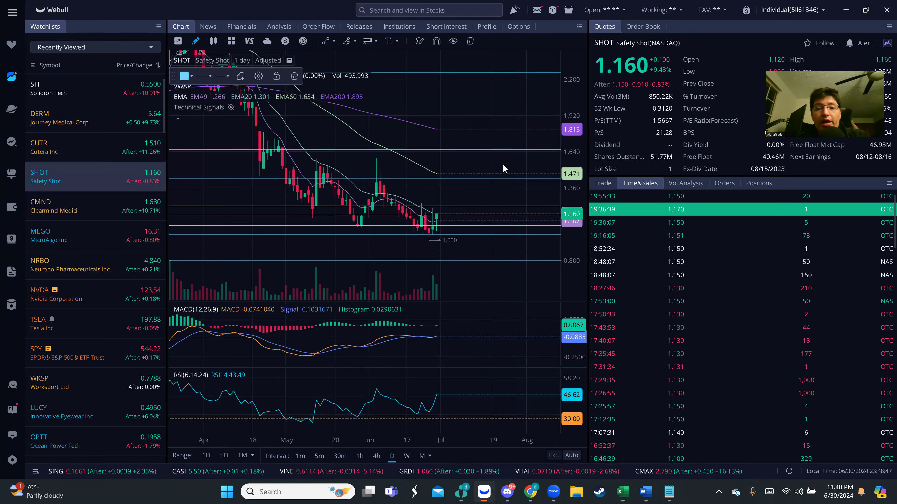
{"action": "left_click", "coordinate": [505, 153]}
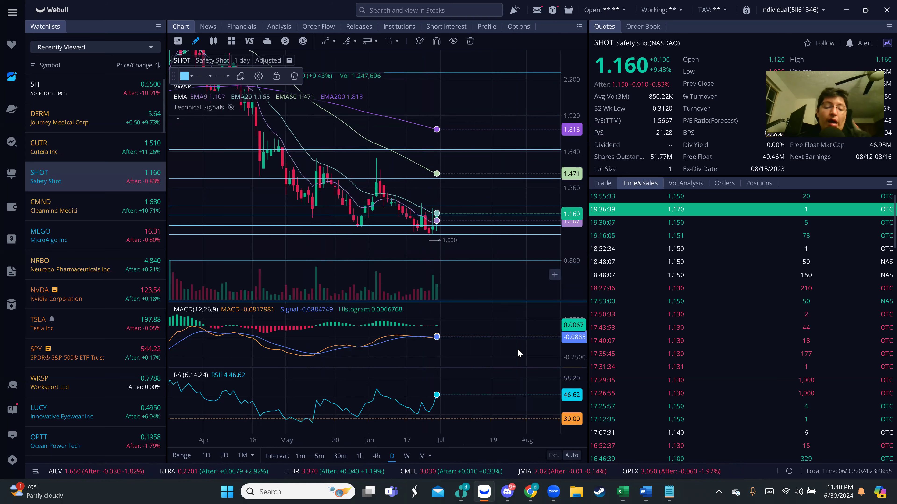
Step: Check SHOT on the 4-hour interval, and return to the daily interval to examine price against the moving averages
{"action": "left_click", "coordinate": [377, 454]}
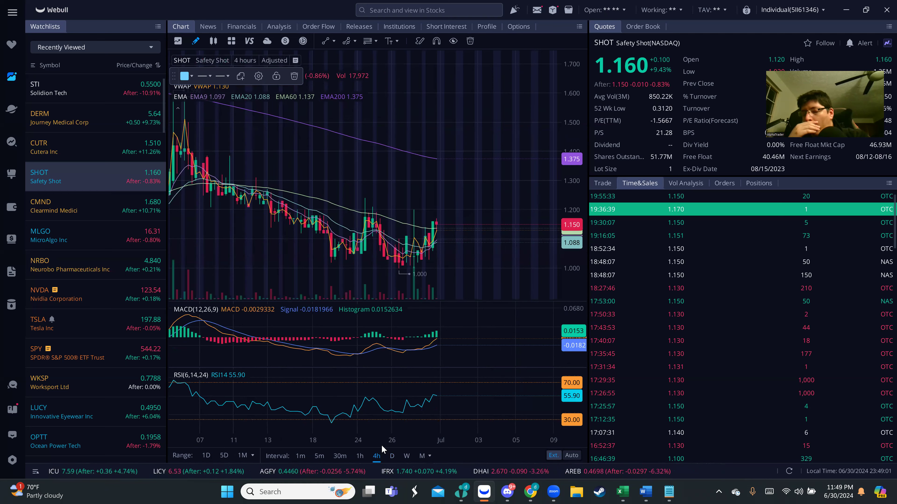
{"action": "left_click", "coordinate": [392, 458]}
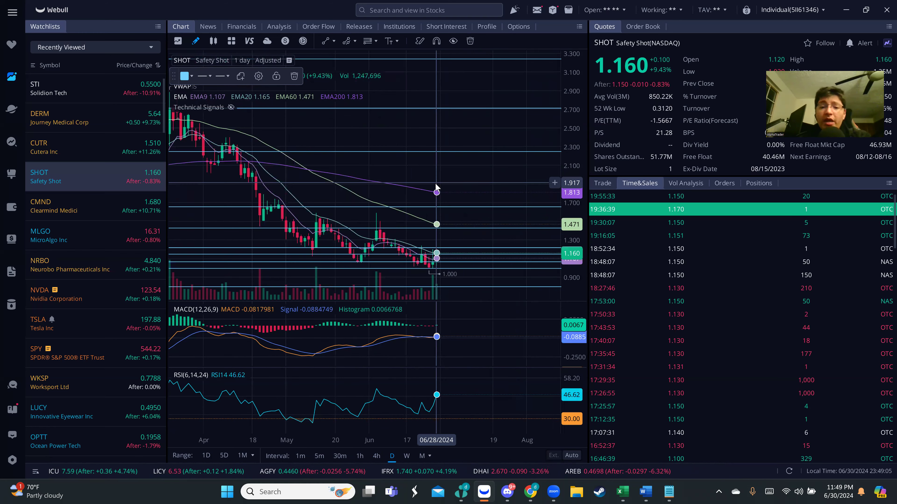
{"action": "left_click_drag", "start_coordinate": [455, 188], "coordinate": [466, 108]}
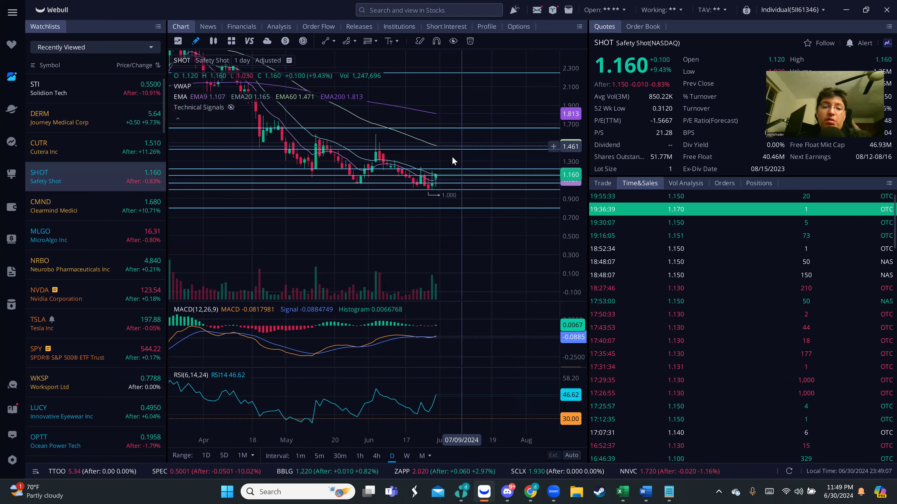
{"action": "left_click_drag", "start_coordinate": [578, 216], "coordinate": [593, 64]}
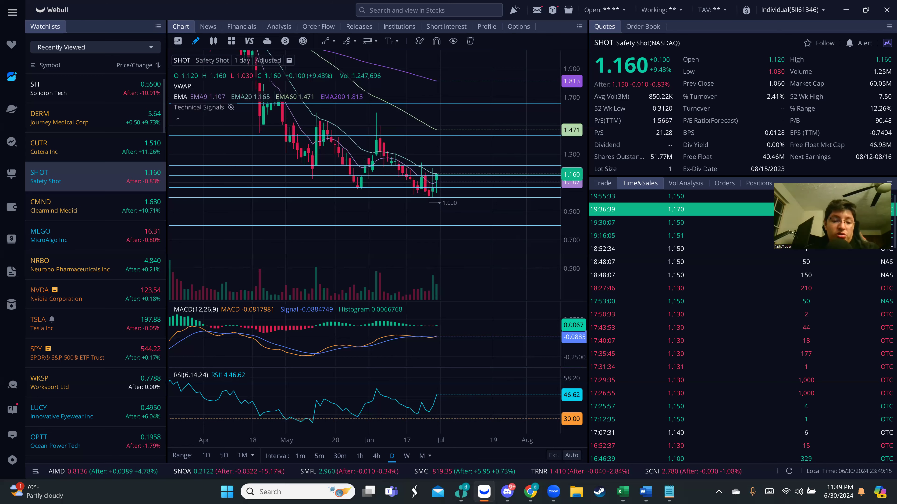
Step: Check SHOT on the 1-hour and 4-hour intervals and return the chart to the daily interval
{"action": "left_click", "coordinate": [360, 456]}
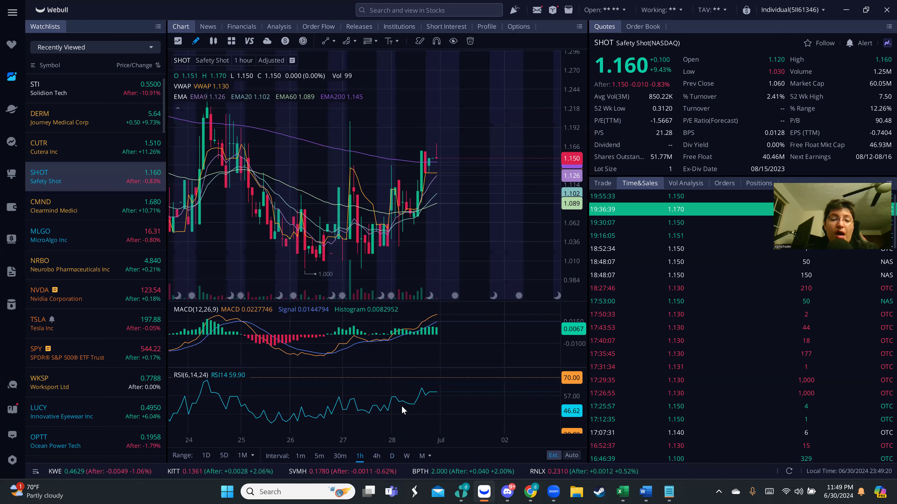
{"action": "left_click", "coordinate": [377, 456]}
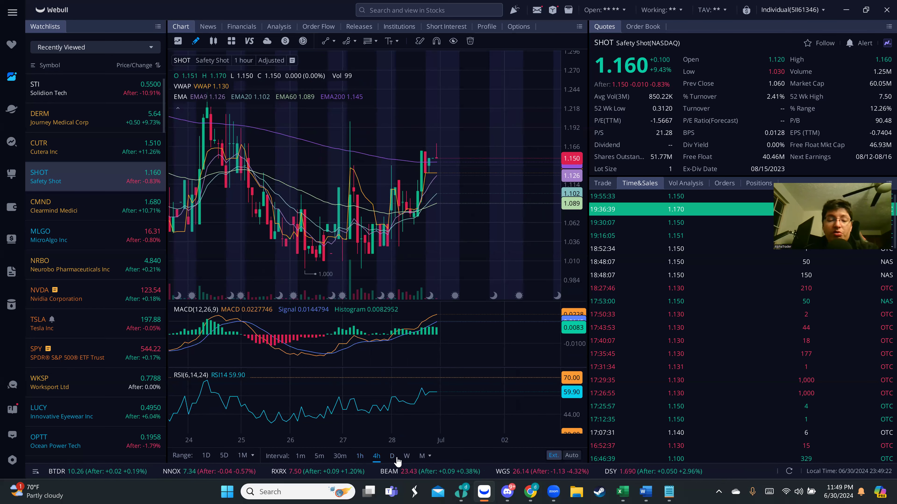
{"action": "key", "text": "d"}
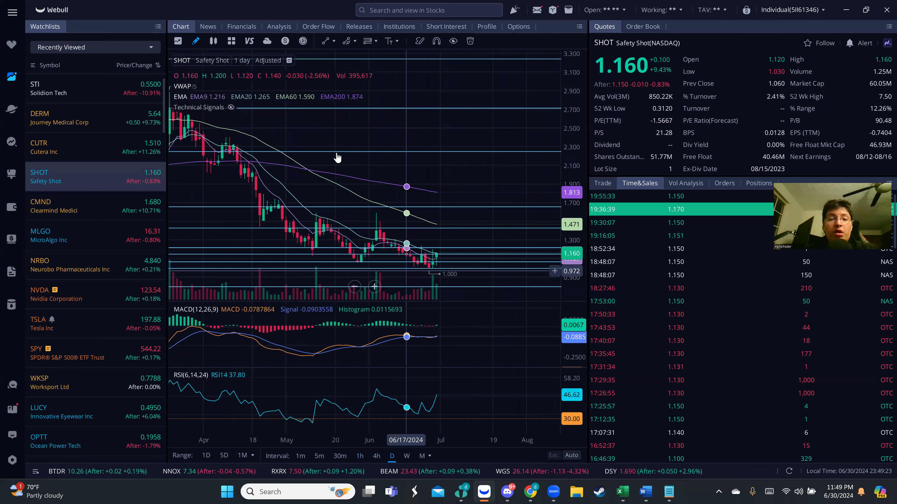
Step: Examine the daily SHOT decline since December 2023 and the recent candles around the support and resistance lines
{"action": "scroll", "coordinate": [337, 153], "scroll_direction": "down", "scroll_amount": 3}
{"action": "left_click_drag", "start_coordinate": [432, 184], "coordinate": [482, 166]}
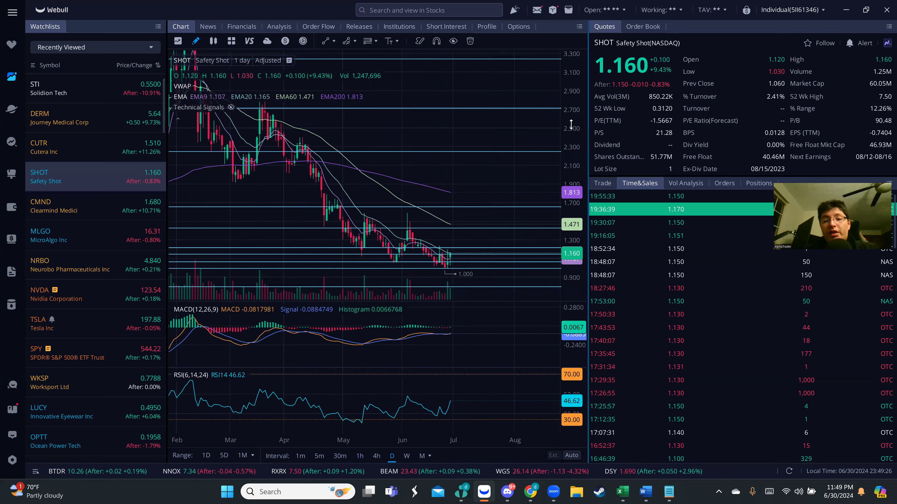
{"action": "left_click_drag", "start_coordinate": [580, 260], "coordinate": [580, 273]}
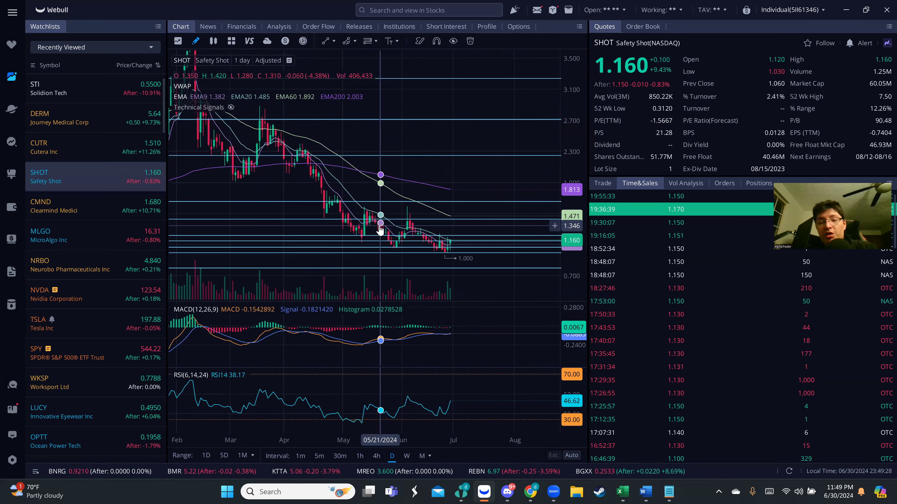
{"action": "scroll", "coordinate": [374, 237], "scroll_direction": "down", "scroll_amount": 2}
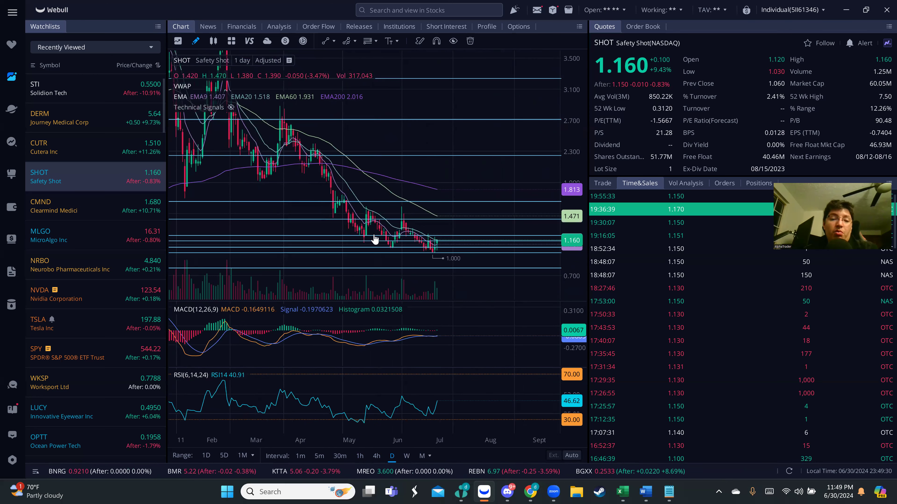
{"action": "scroll", "coordinate": [372, 244], "scroll_direction": "down", "scroll_amount": 2}
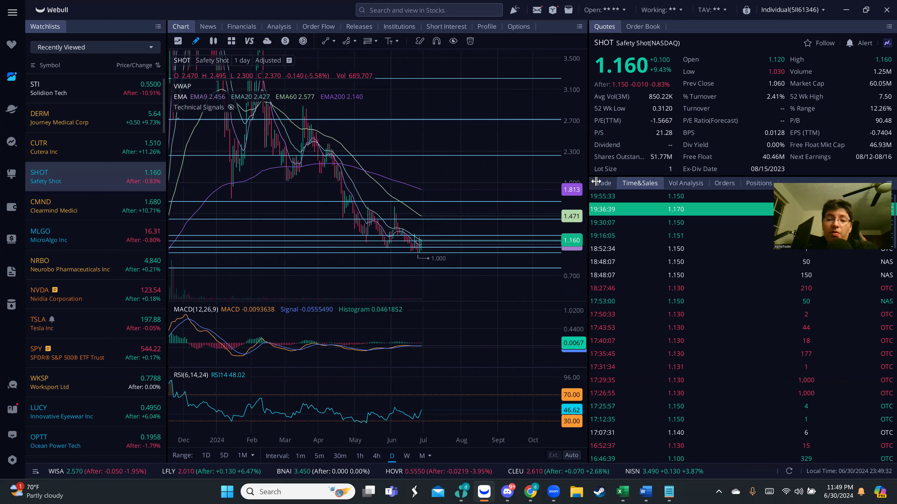
{"action": "scroll", "coordinate": [399, 244], "scroll_direction": "up", "scroll_amount": 3}
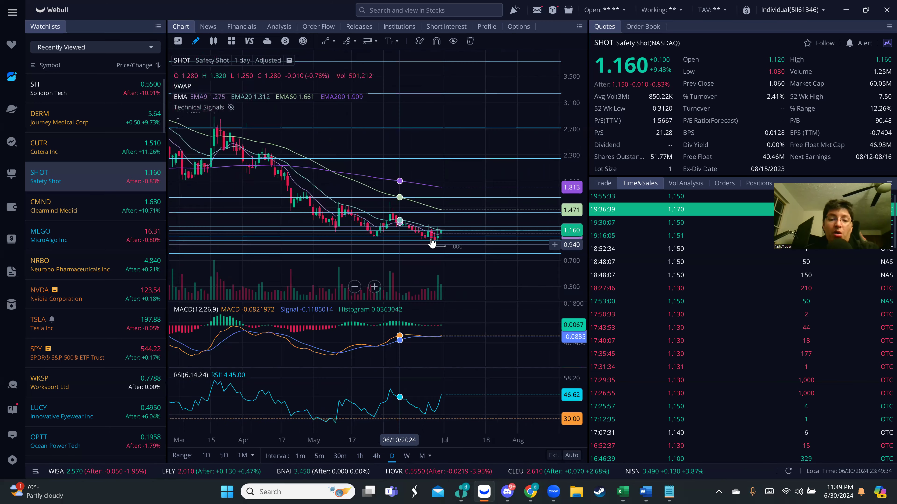
{"action": "left_click_drag", "start_coordinate": [455, 195], "coordinate": [459, 151]}
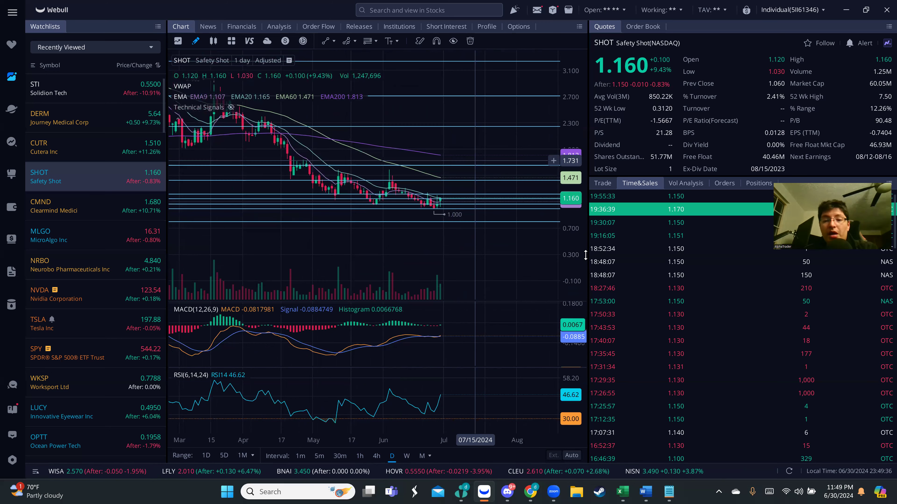
{"action": "left_click_drag", "start_coordinate": [586, 255], "coordinate": [578, 204]}
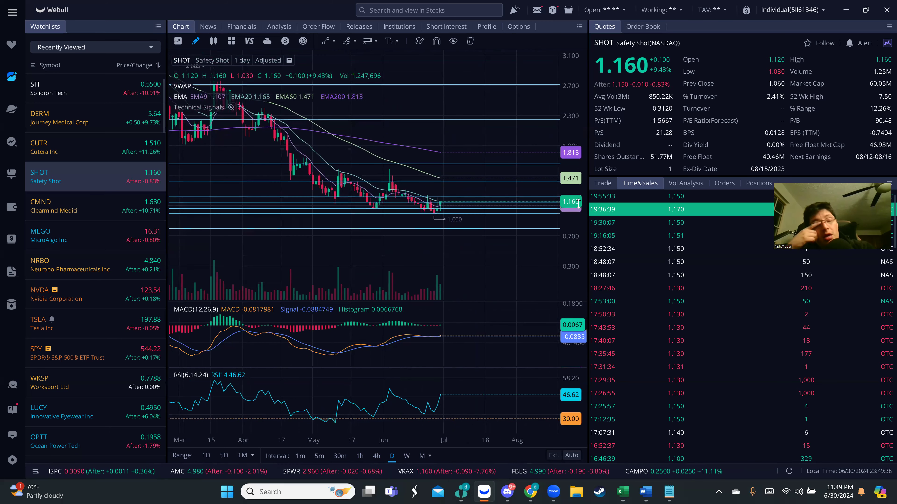